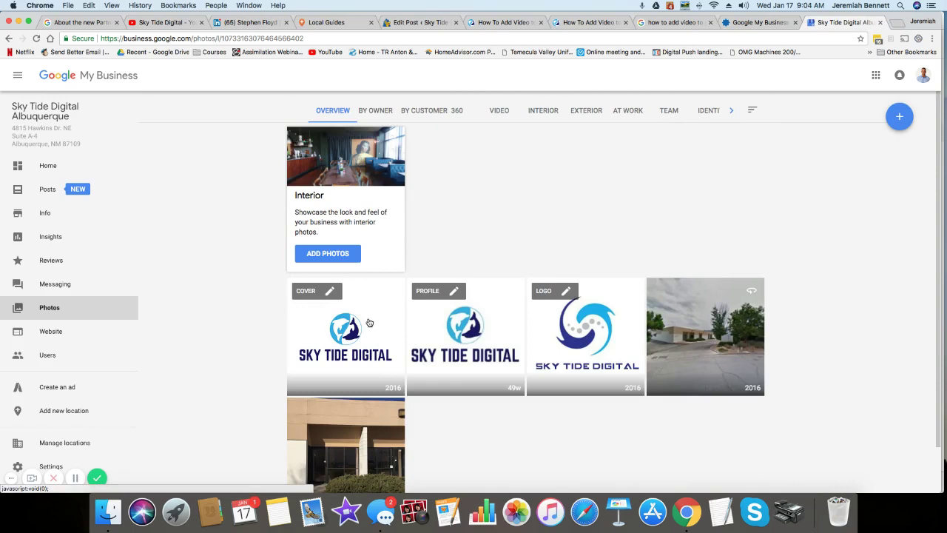
Filter the listing's Photos page to the Video tab, which shows no videos yet
left_click(500, 112)
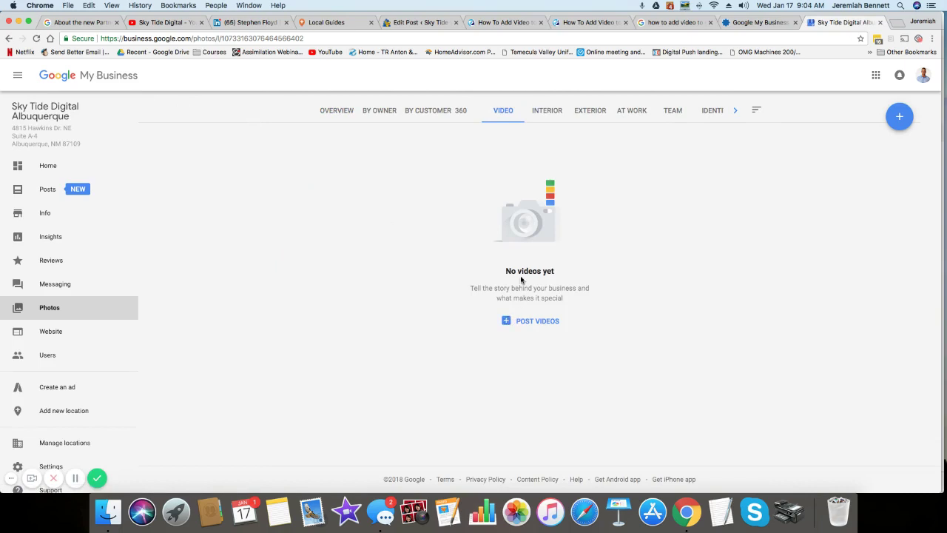
left_click(506, 322)
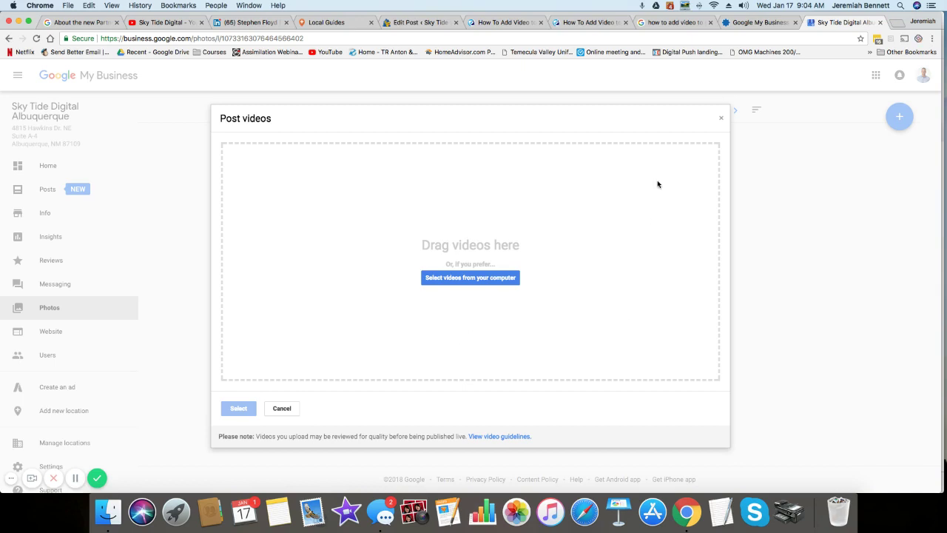
left_click(722, 122)
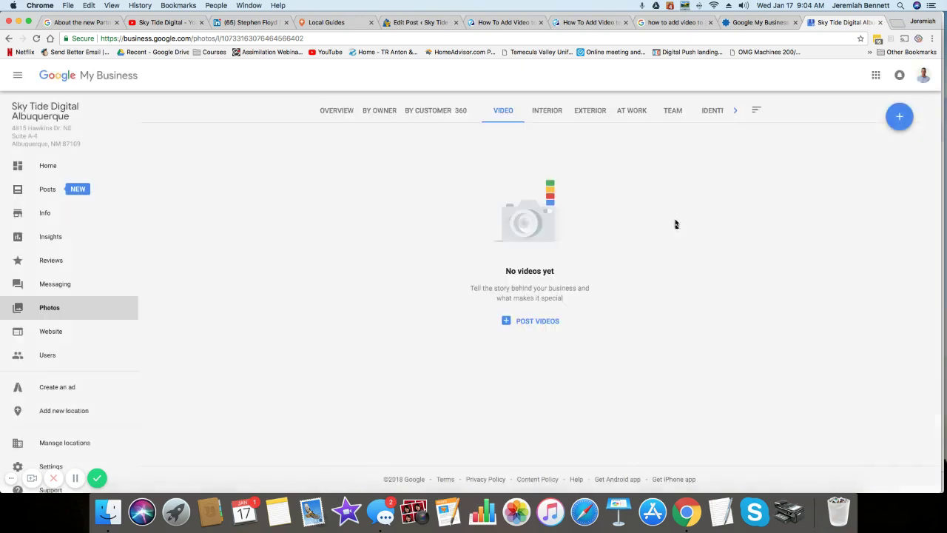